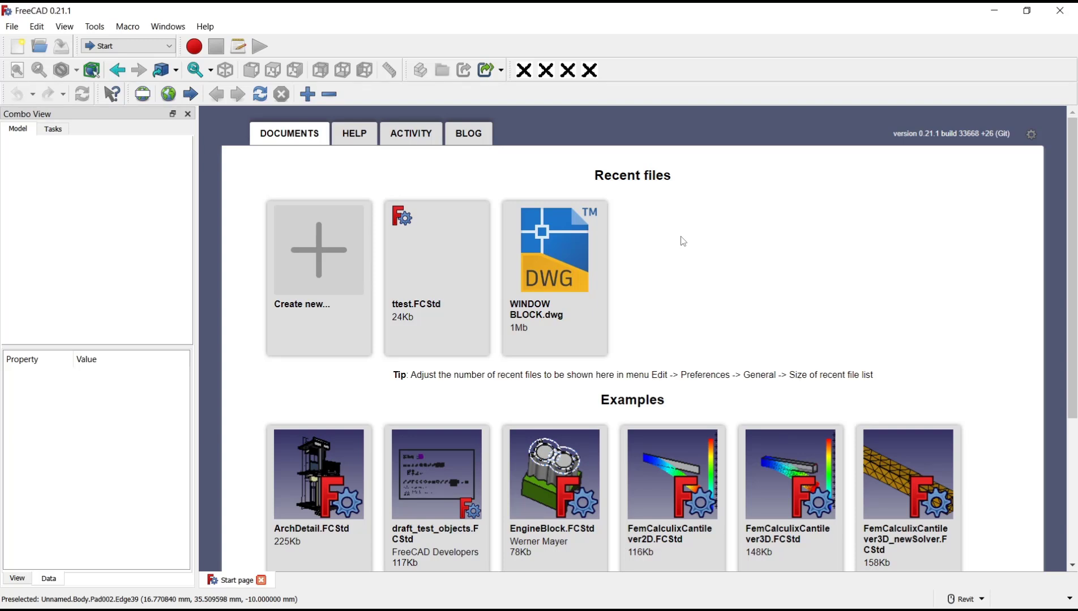
- In a new document, switch to Part Design and create a body with a sketch on the XY plane
click(314, 263)
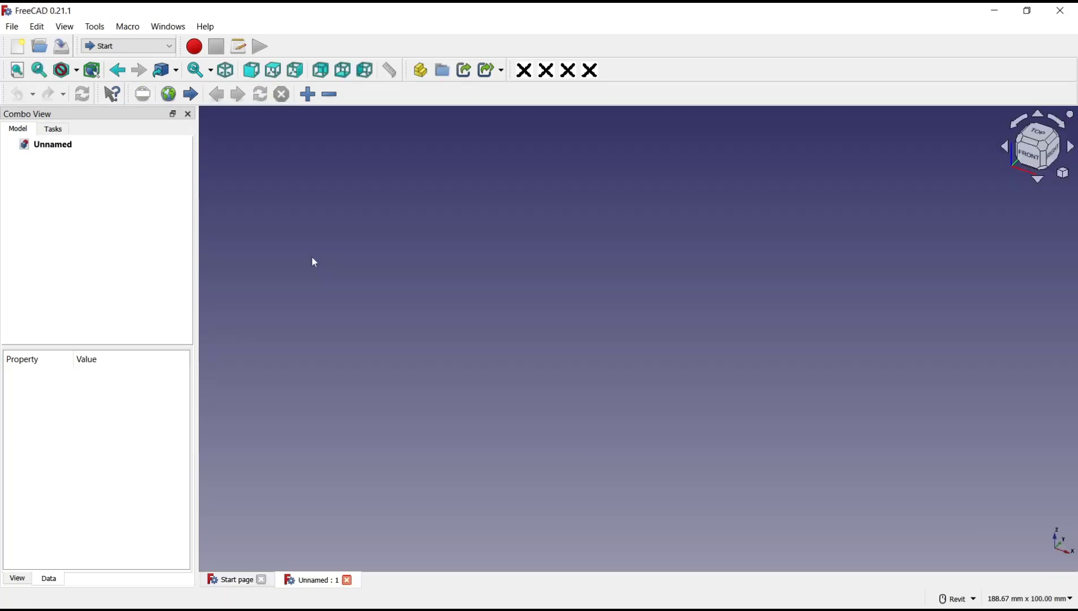
click(150, 47)
click(142, 162)
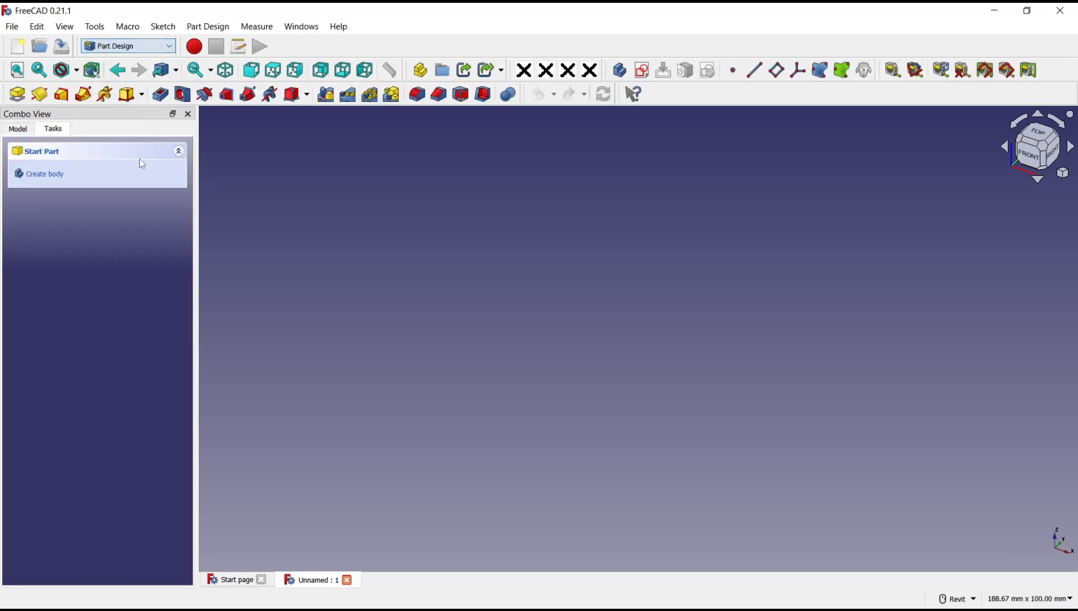
click(49, 175)
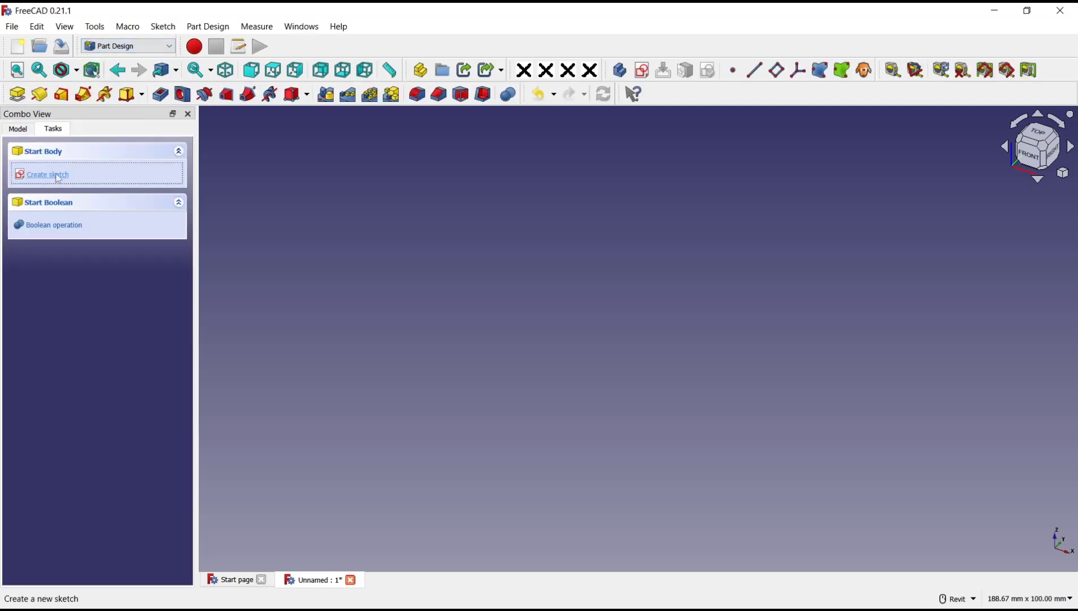
click(58, 178)
click(461, 335)
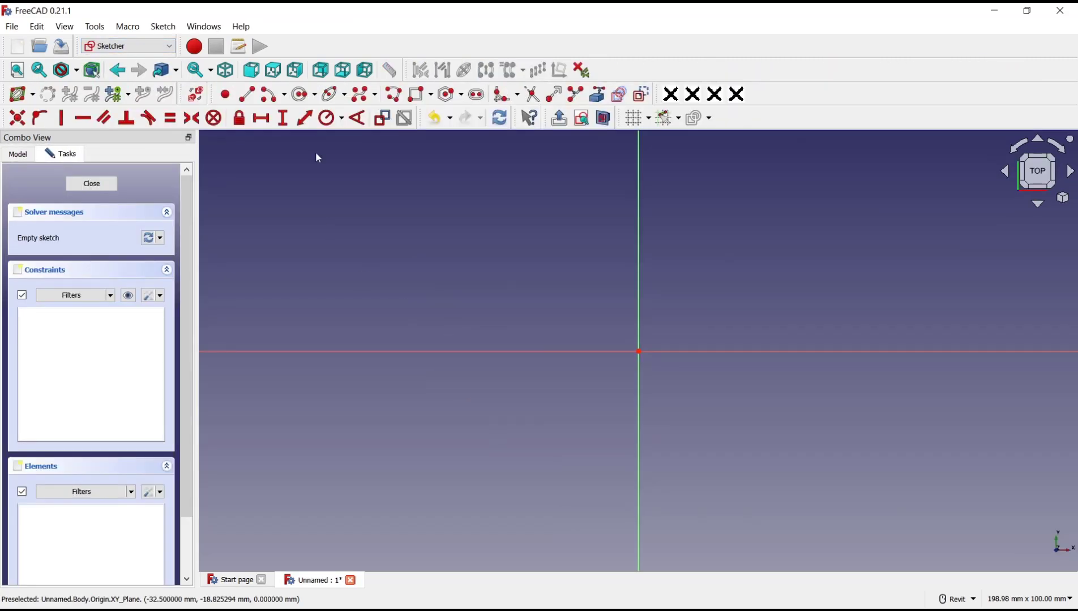
- Draw a rectangle from the origin and pad it 10 mm into a block
click(417, 93)
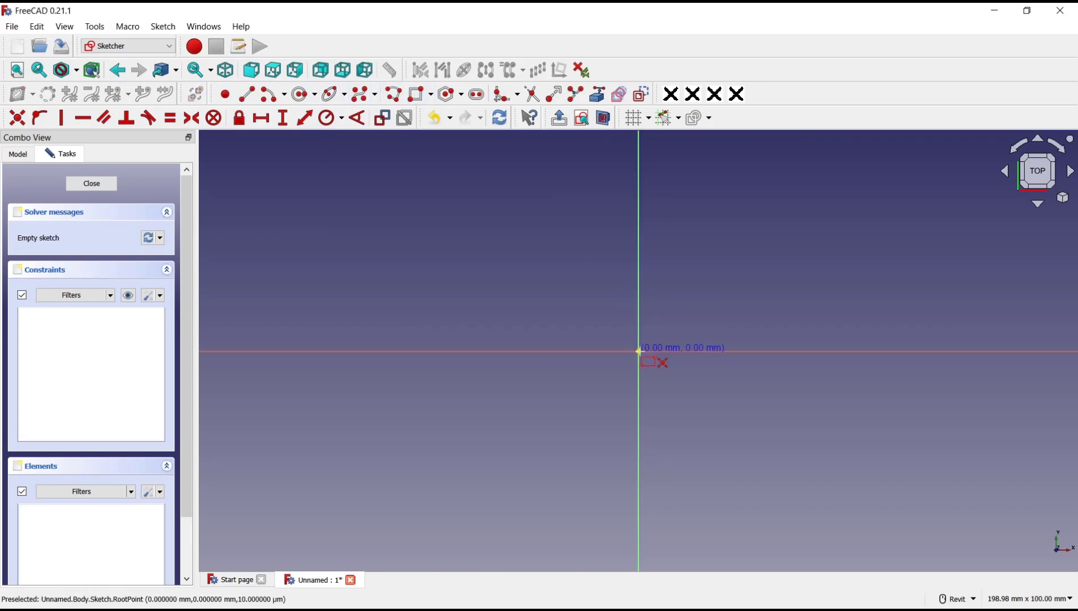
click(639, 350)
click(862, 177)
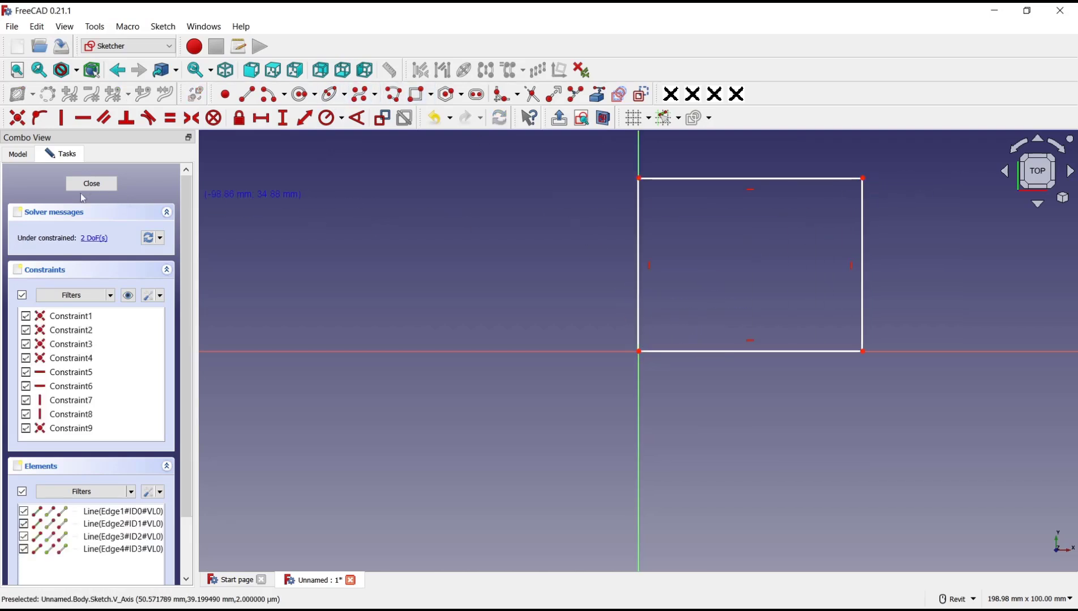
click(82, 180)
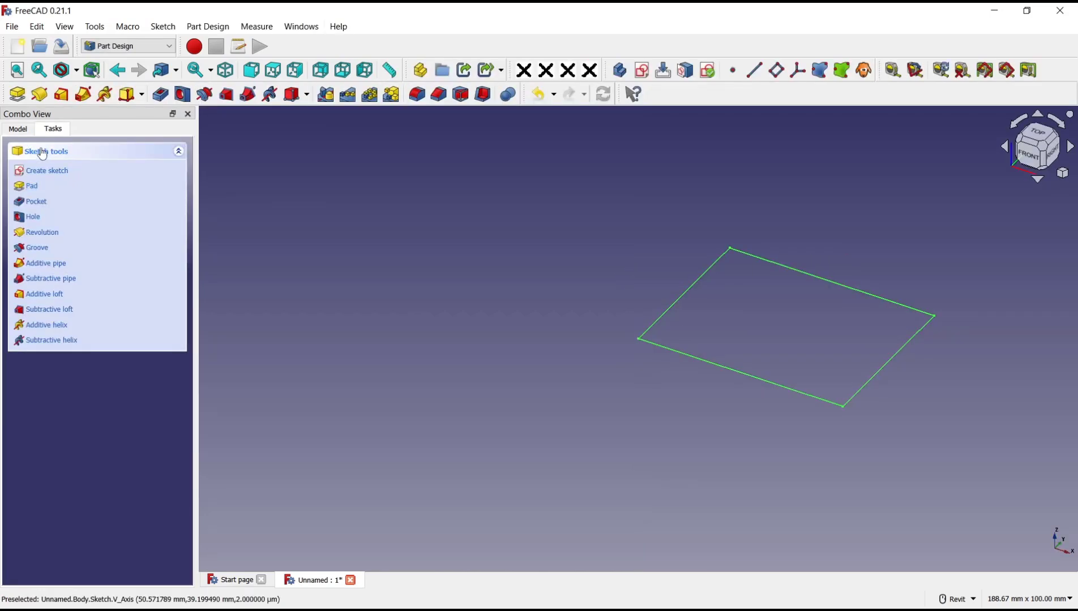
click(29, 186)
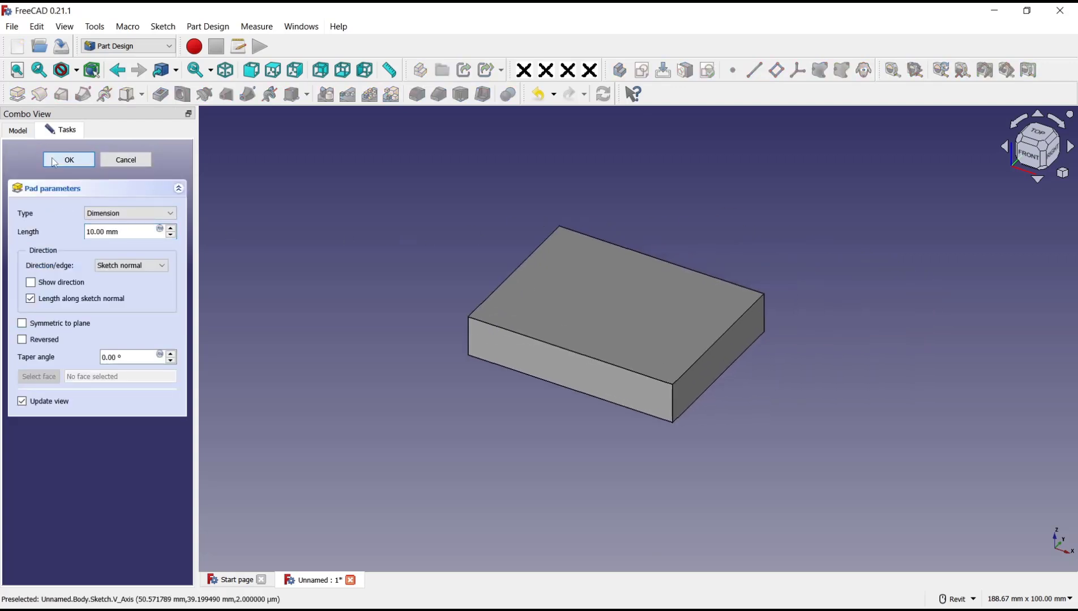
click(55, 163)
- Start a sketch on the block's top face and begin a polyline profile
click(605, 316)
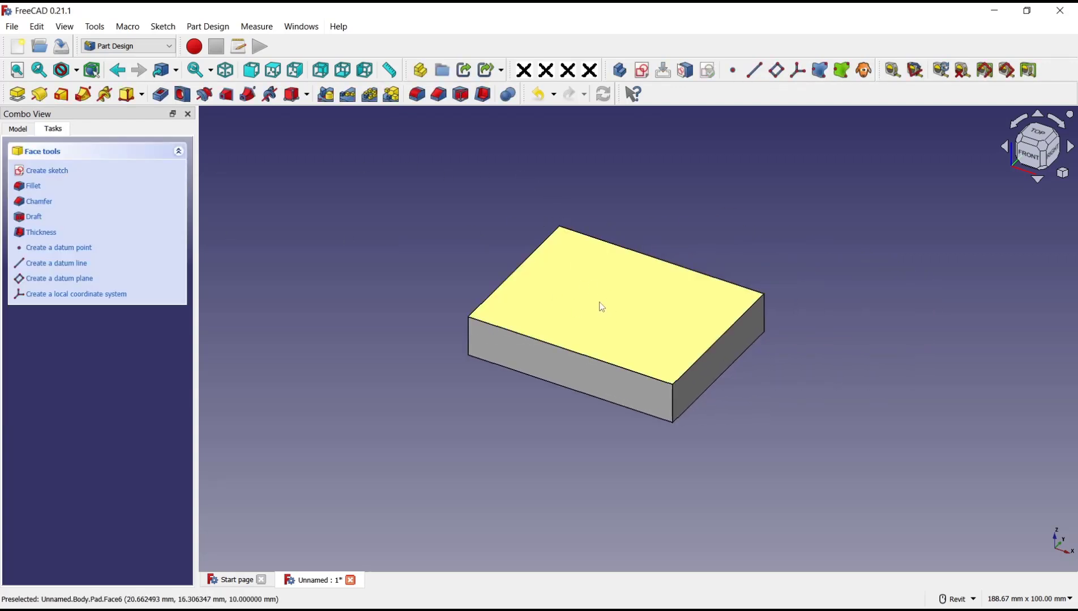
click(52, 171)
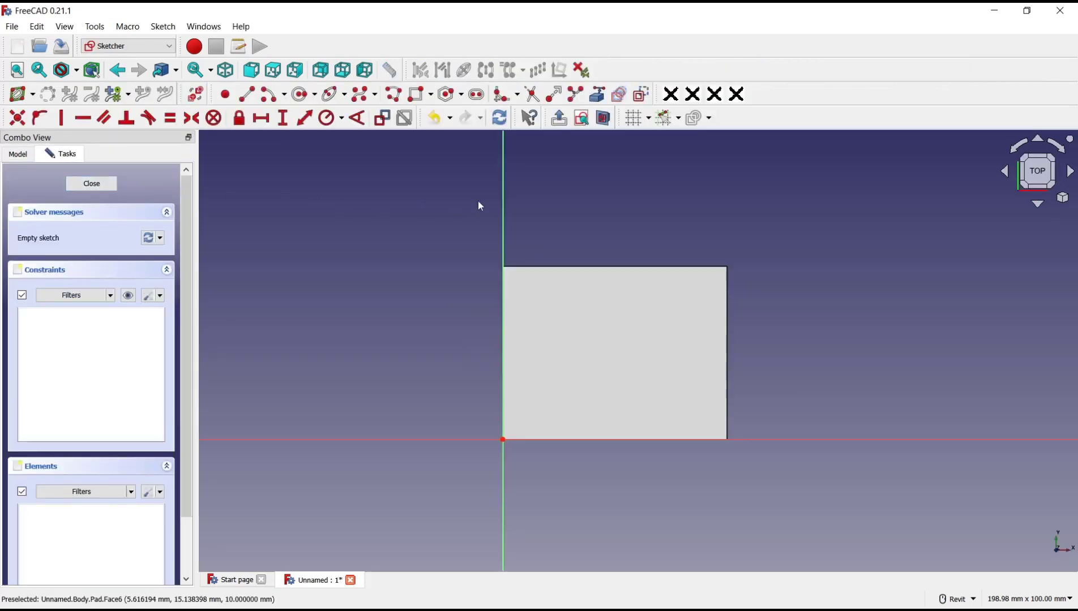
click(393, 93)
click(422, 290)
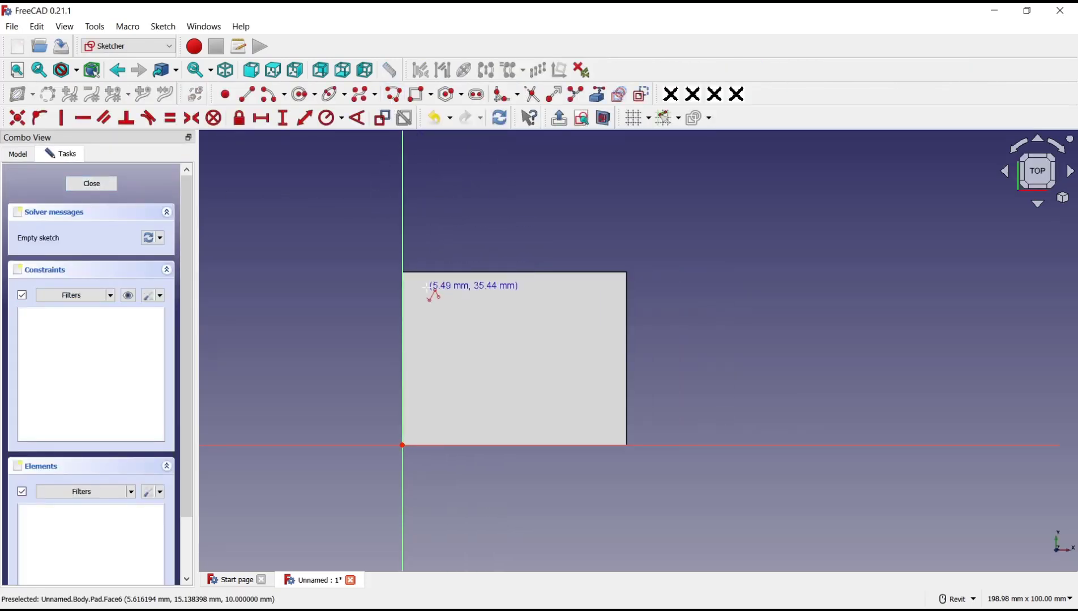
click(421, 337)
click(490, 363)
- Finish the closed seven-vertex polyline and pad it as a raised solid
click(540, 328)
click(543, 299)
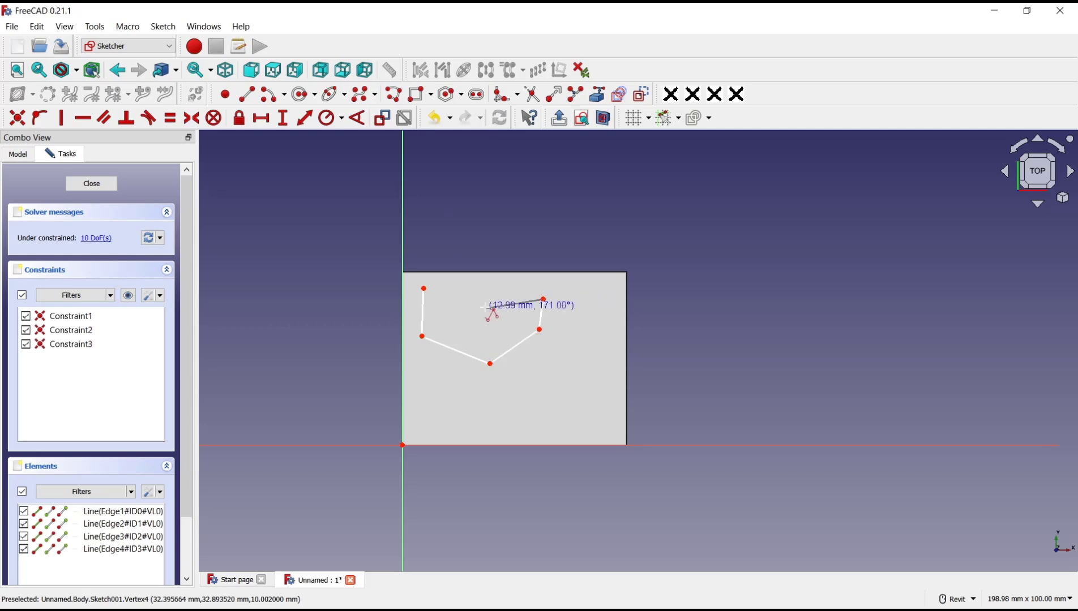
click(486, 310)
click(457, 326)
click(423, 291)
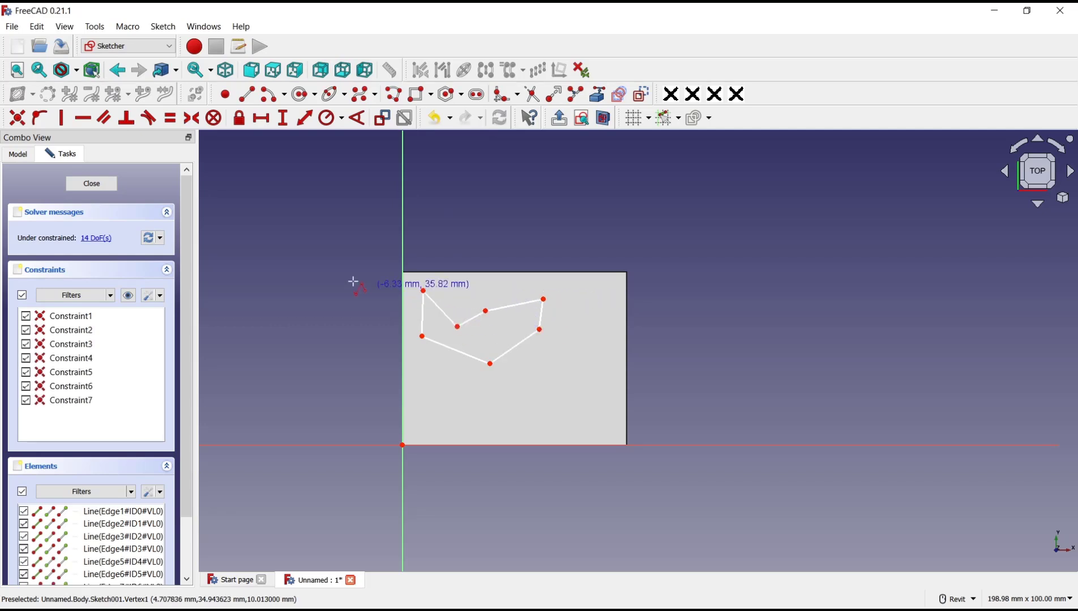
click(90, 183)
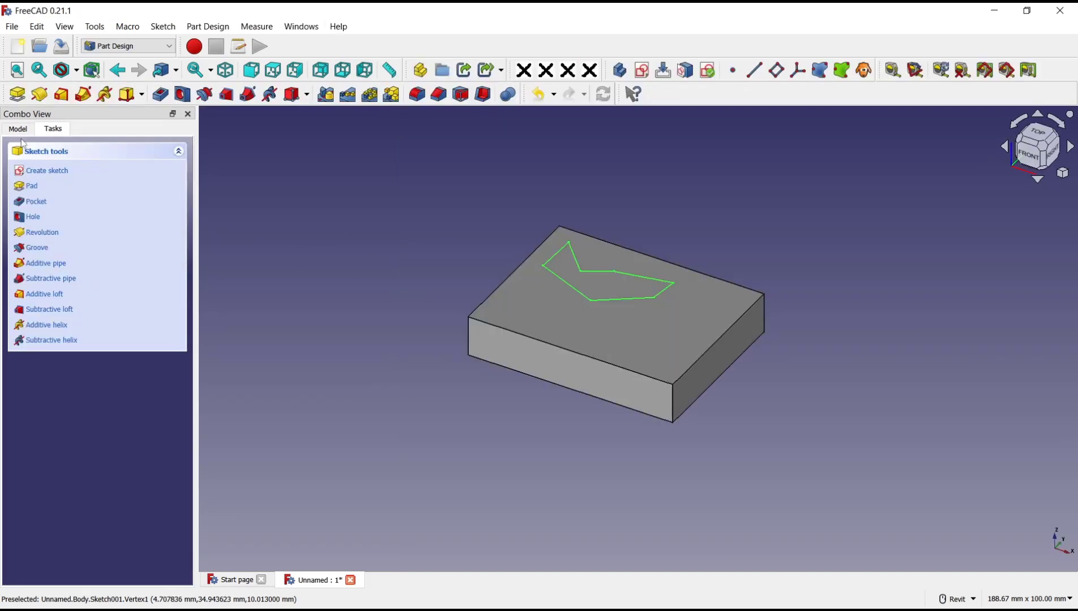
click(24, 99)
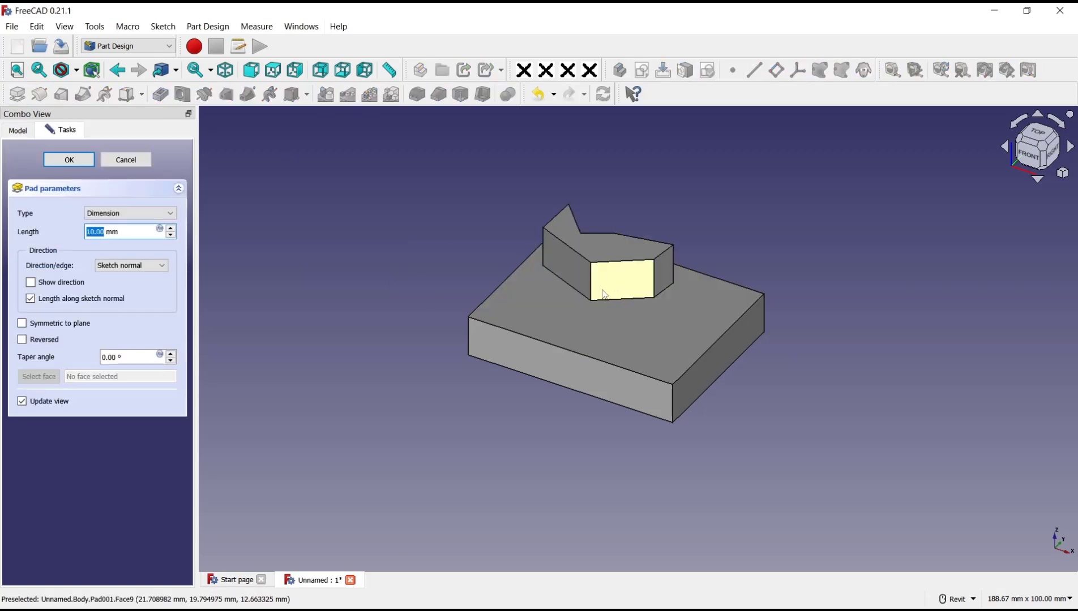
- Confirm the polyline pad, then open a new sketch on the block's bottom face
click(69, 161)
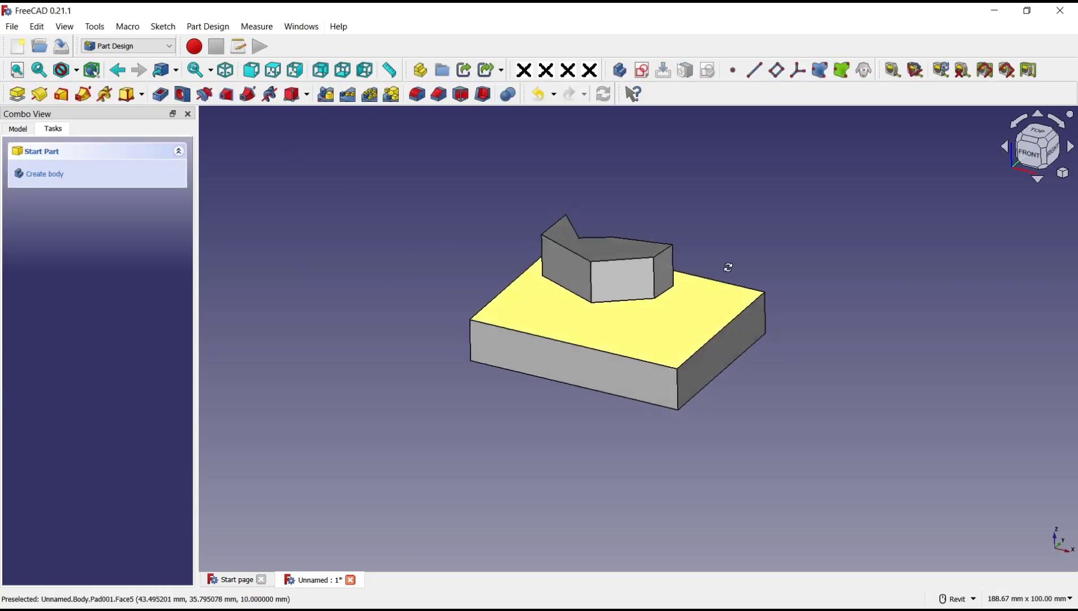
shift+middle_drag(727, 267, 722, 206)
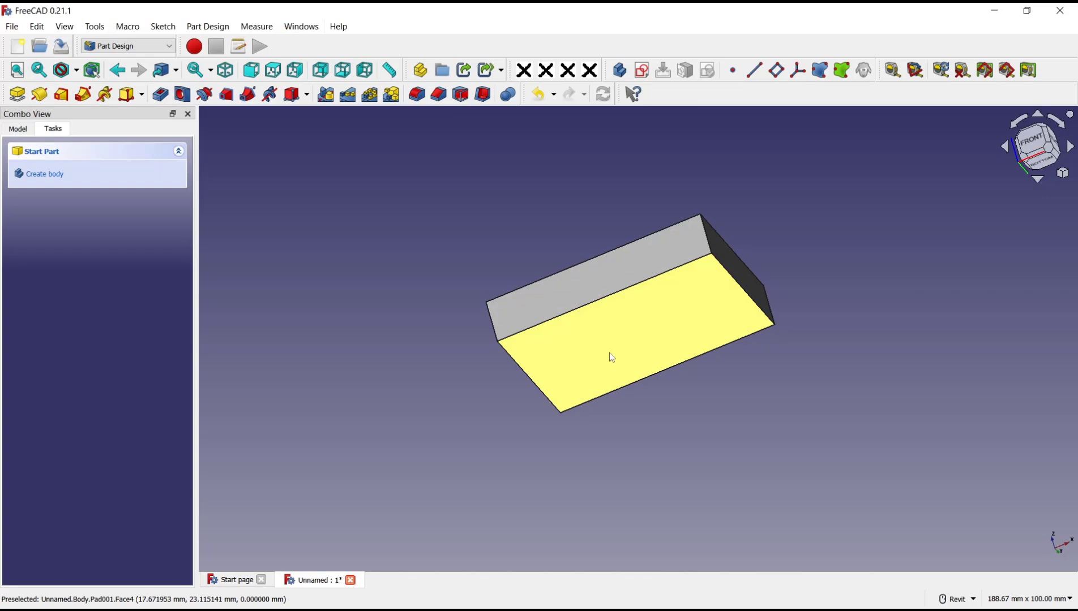
click(612, 358)
mouse_move(820, 236)
shift+middle_down()
mouse_move(830, 284)
mouse_move(748, 243)
shift+middle_up()
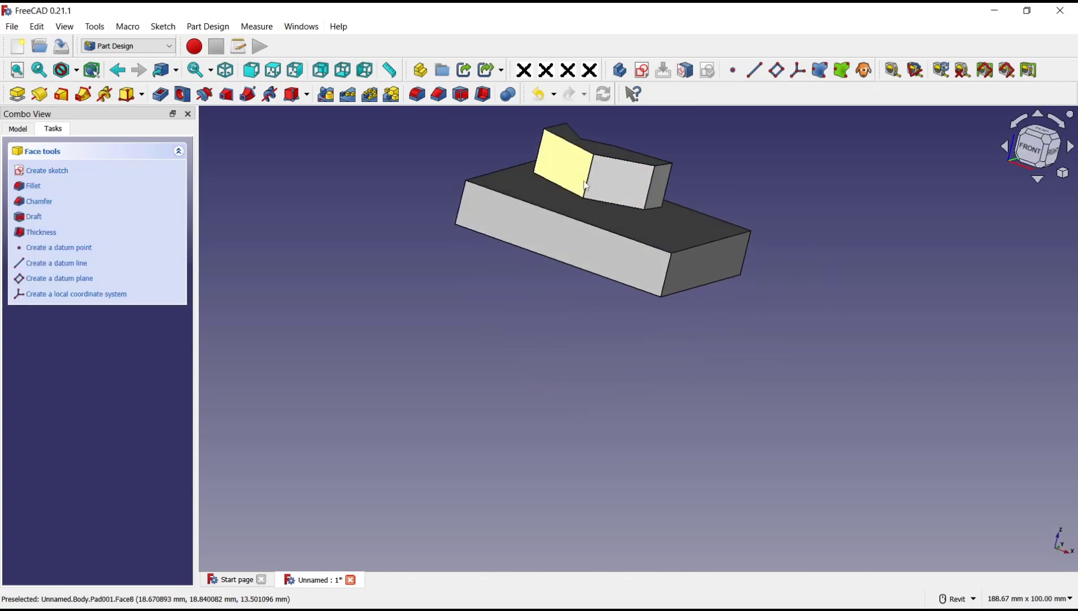
mouse_move(789, 176)
shift+middle_down()
mouse_move(774, 270)
mouse_move(734, 224)
shift+middle_up()
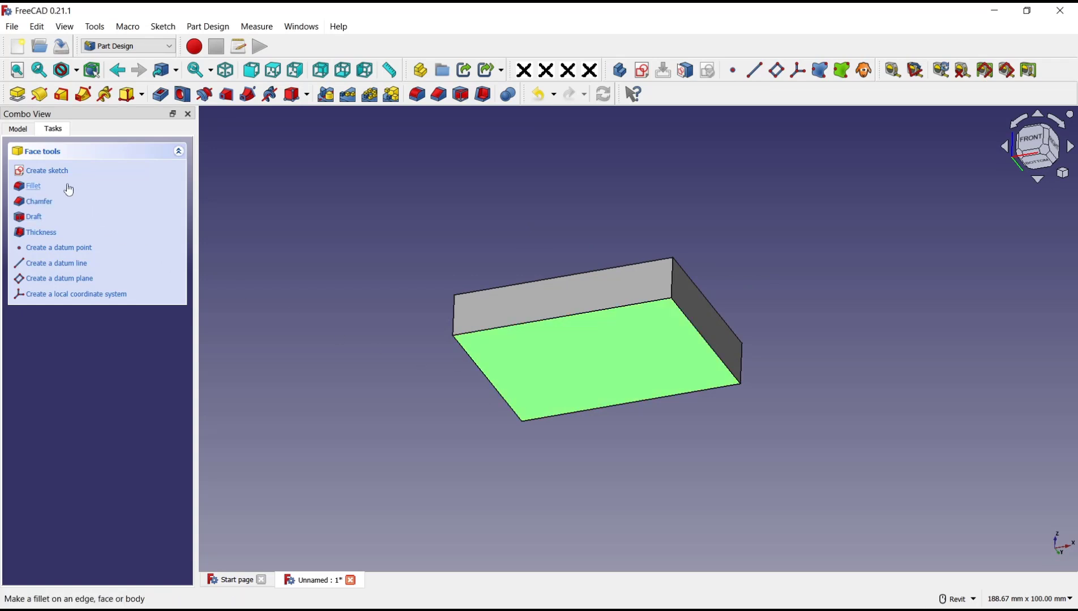
click(48, 171)
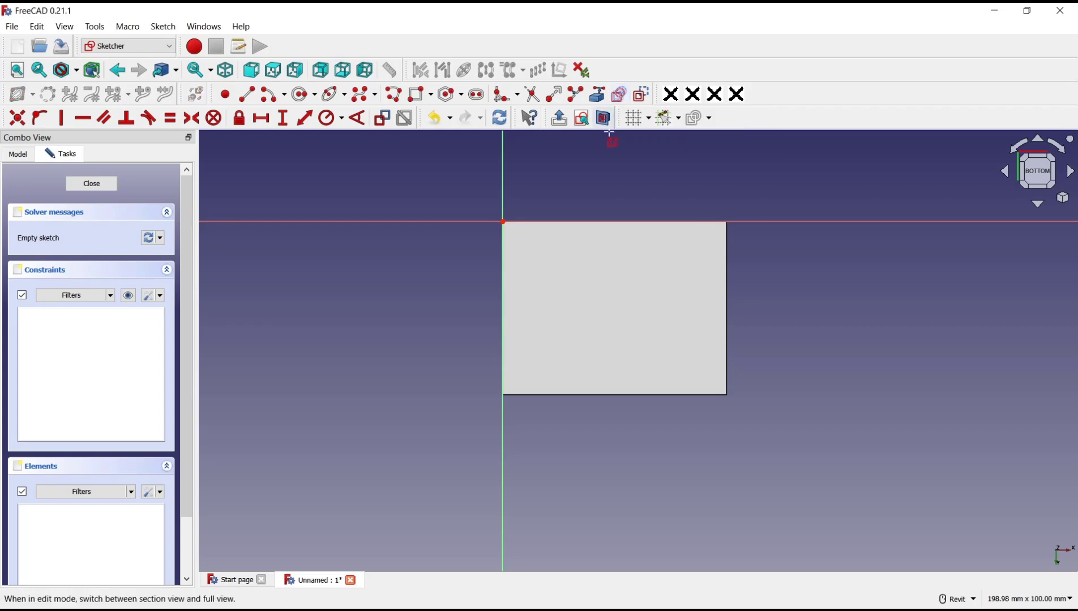
- In the Model tree, expand Pad001 to reveal Sketch001, orbiting to view the profile
click(20, 155)
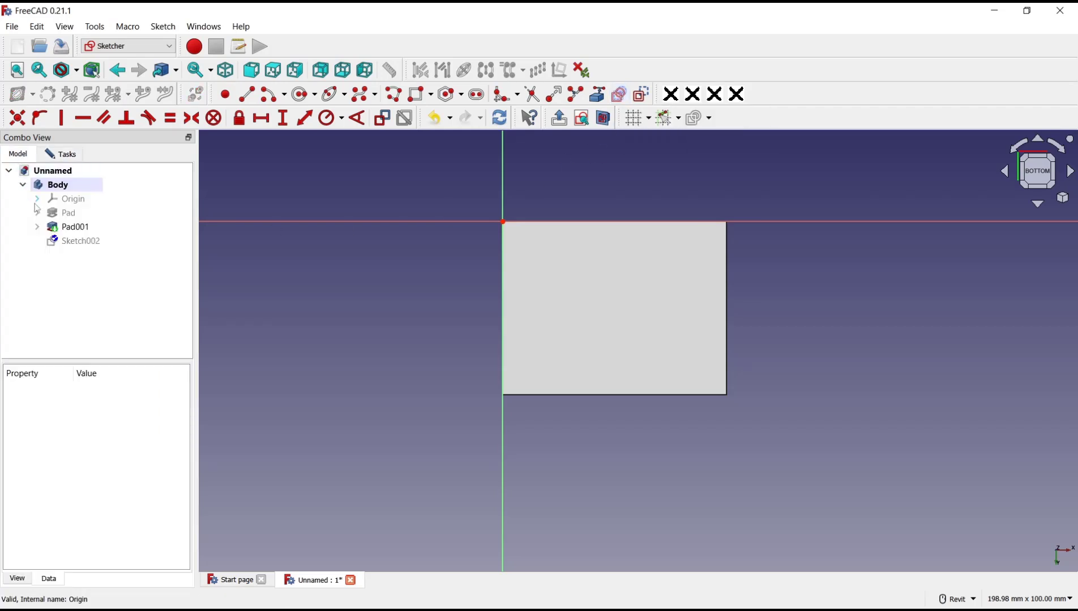
double_click(82, 231)
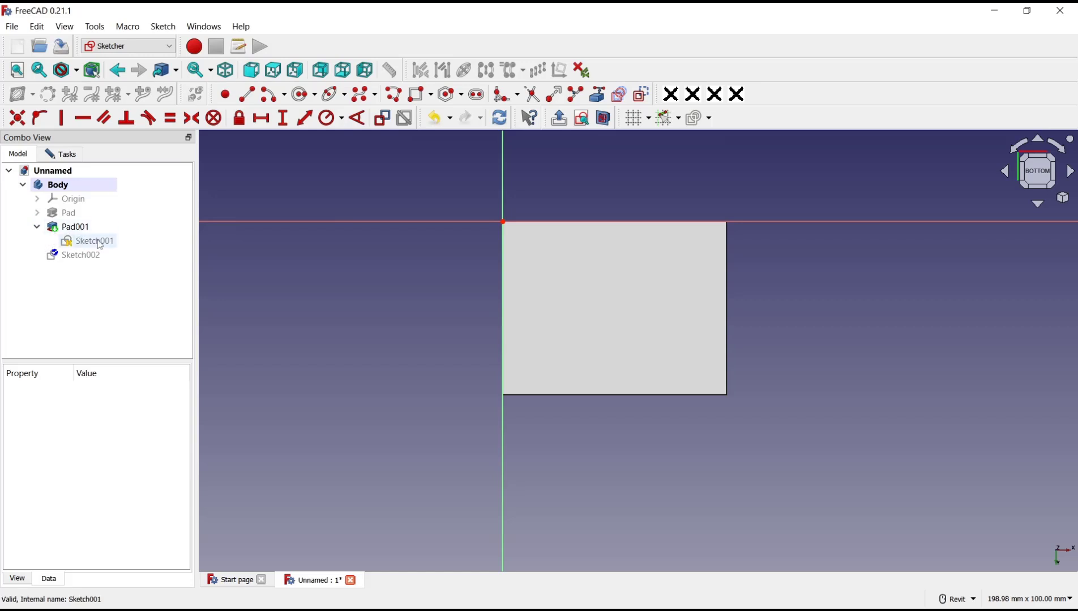
mouse_move(635, 244)
shift+middle_down()
mouse_move(683, 216)
mouse_move(723, 330)
mouse_move(679, 370)
mouse_move(564, 241)
mouse_move(590, 253)
mouse_move(563, 289)
shift+middle_up()
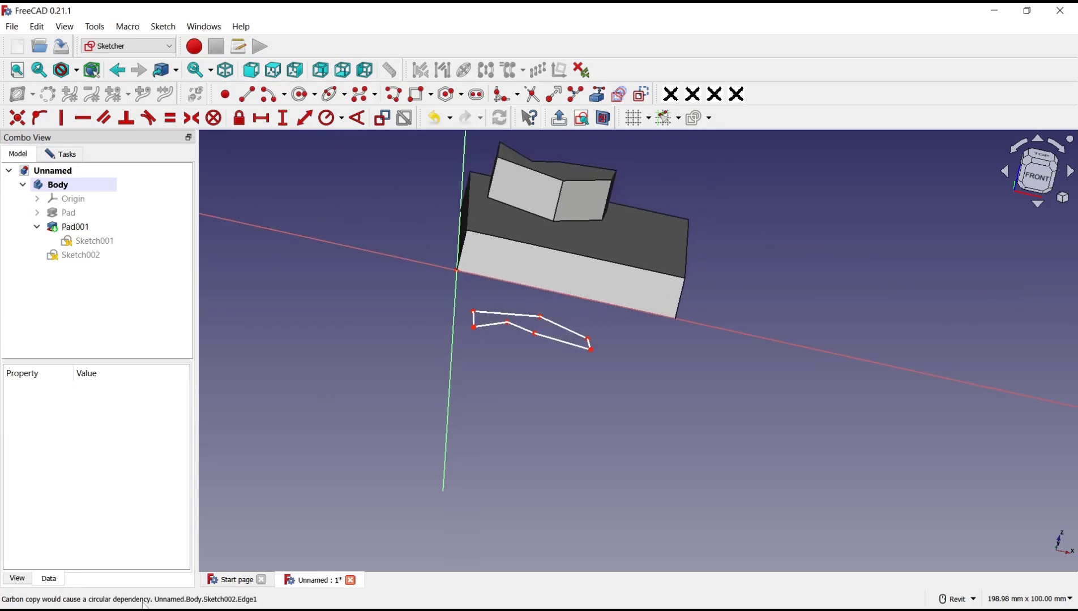
mouse_move(550, 336)
shift+middle_down()
mouse_move(594, 255)
mouse_move(544, 299)
shift+middle_up()
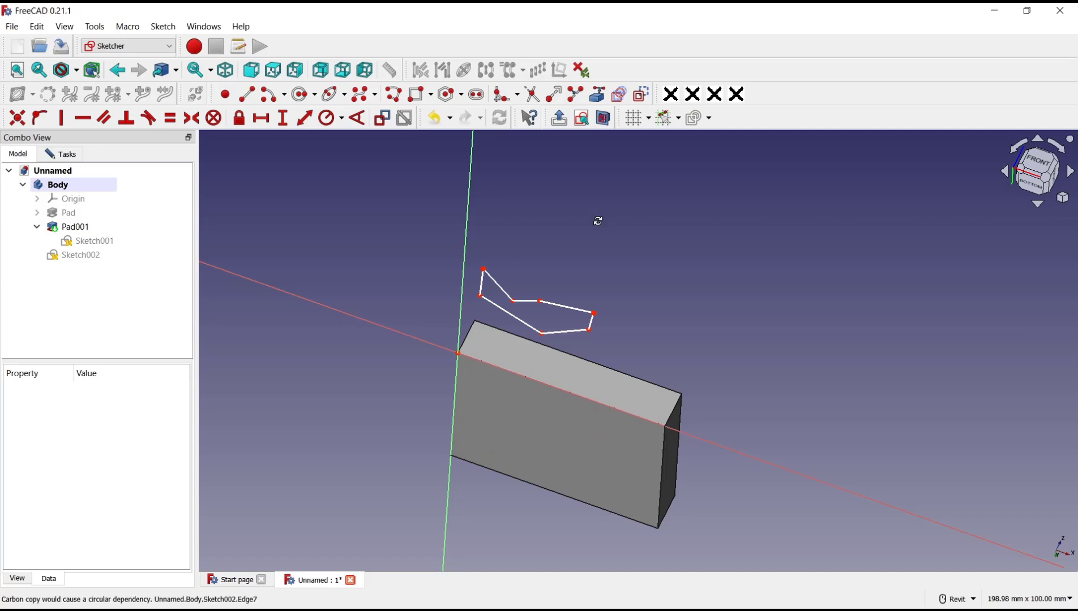
shift+middle_drag(597, 222, 117, 196)
- Close Sketch002 and open its Attachment settings to rotate 180° around the x-axis
click(61, 154)
click(98, 191)
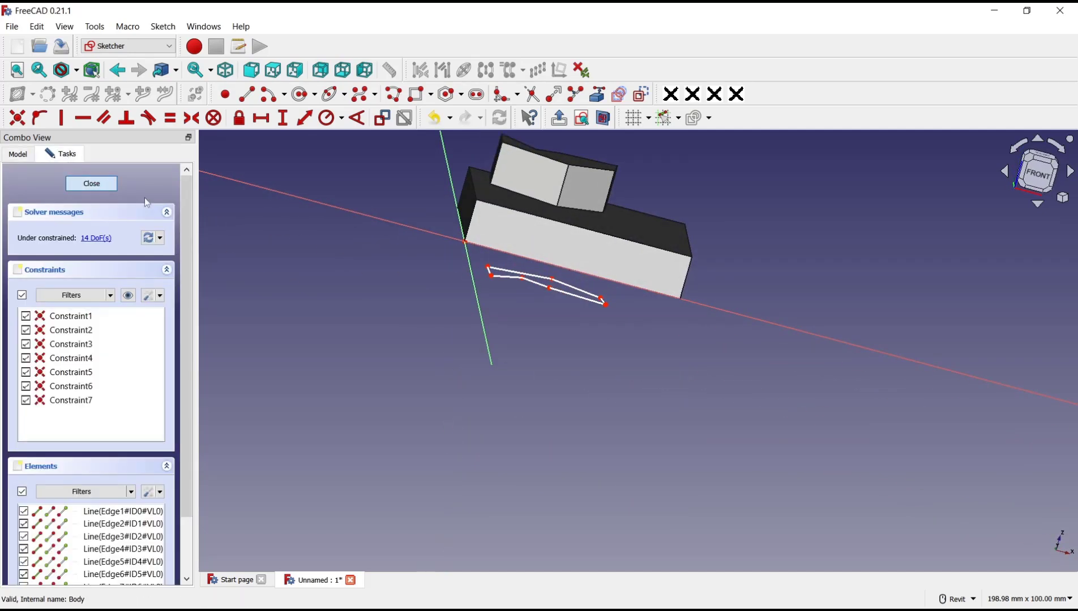
mouse_move(493, 251)
shift+middle_down()
mouse_move(383, 302)
mouse_move(481, 317)
shift+middle_up()
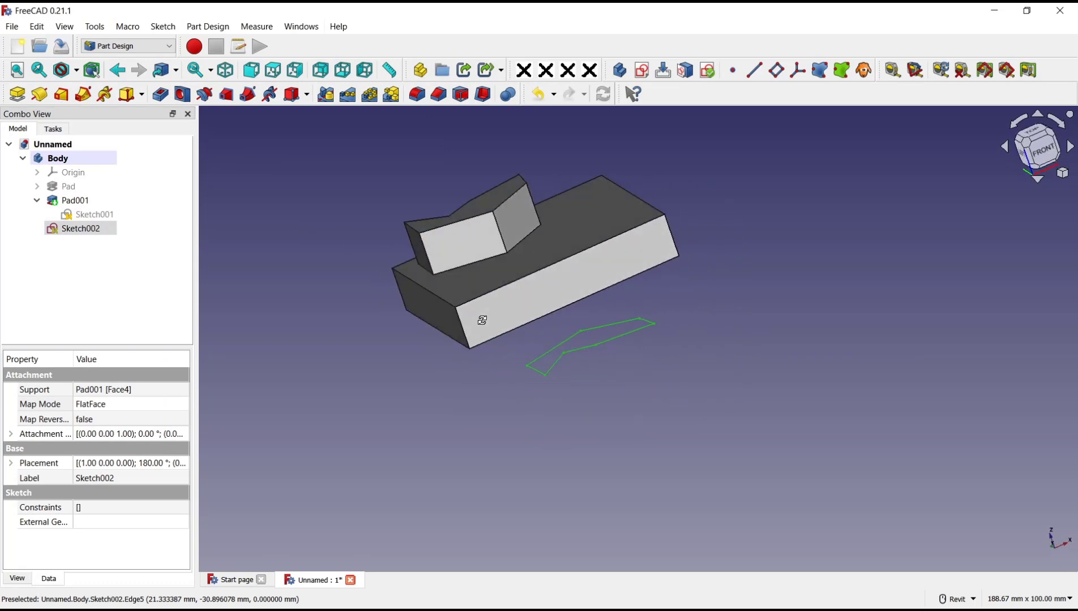
click(82, 229)
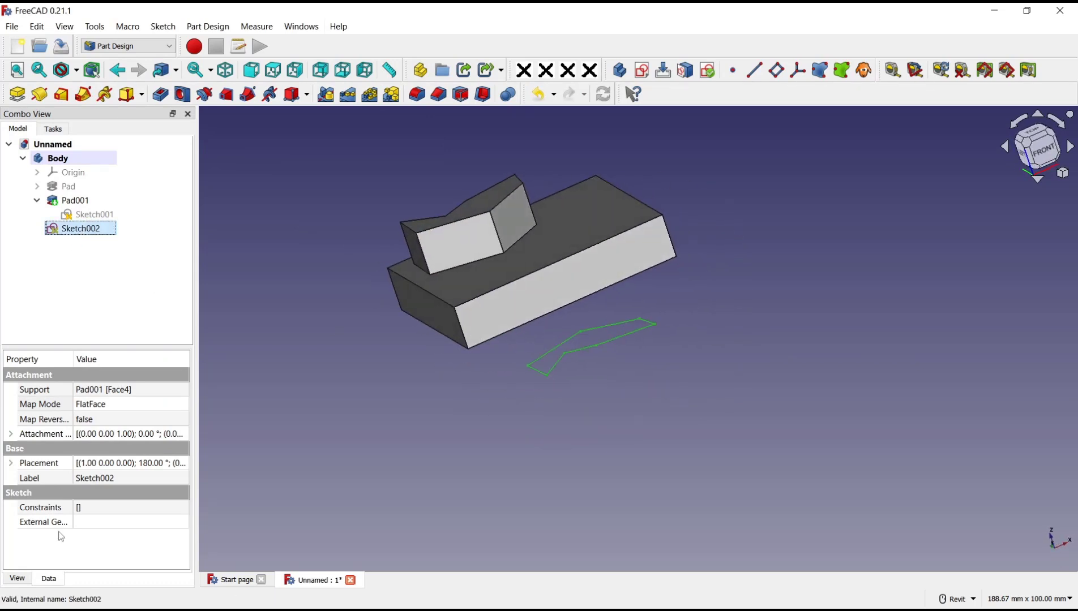
click(114, 407)
click(182, 406)
text(180)
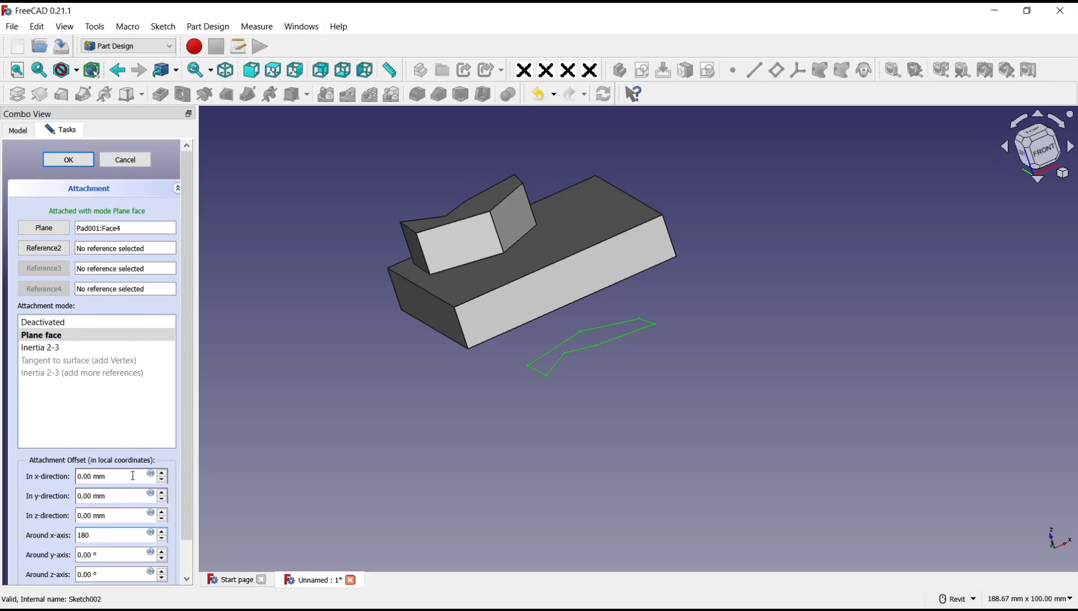
- Apply the 180° x-axis attachment and check the profile on the bottom face
click(78, 162)
mouse_move(306, 237)
shift+middle_down()
mouse_move(441, 200)
mouse_move(457, 214)
shift+middle_up()
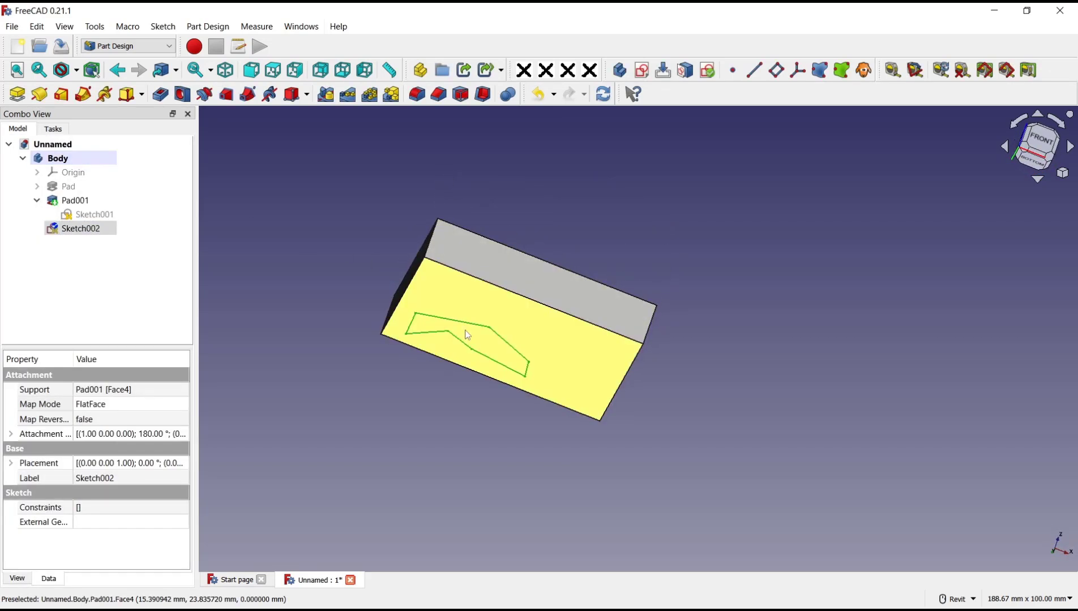
mouse_move(505, 336)
shift+middle_down()
mouse_move(530, 285)
mouse_move(561, 325)
mouse_move(519, 267)
mouse_move(497, 306)
mouse_move(531, 288)
mouse_move(497, 277)
shift+middle_up()
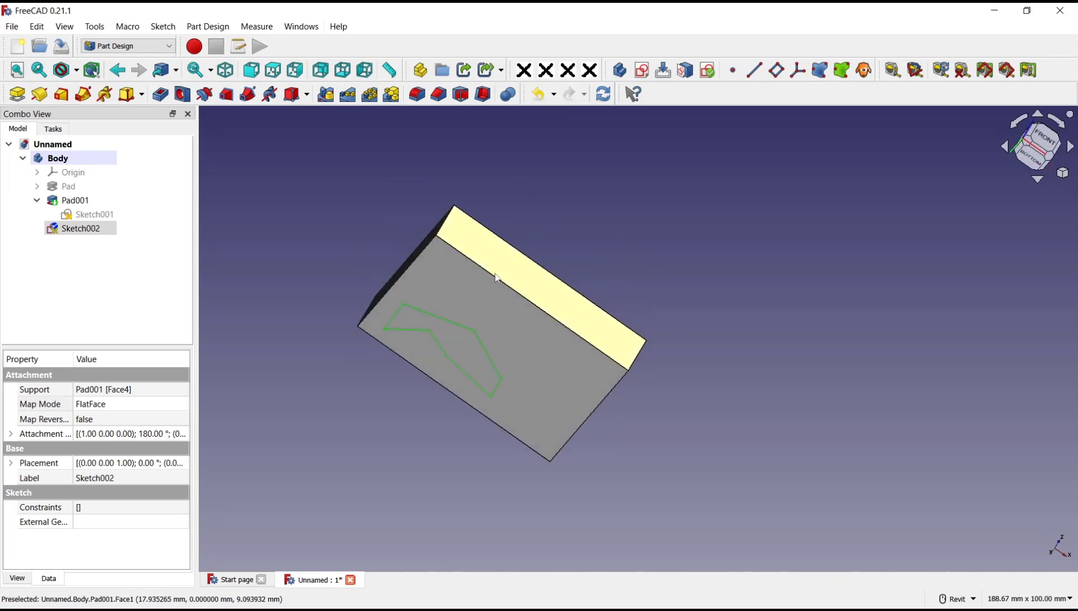
- Pad Sketch002 10 mm reversed below the block, then view both pads from the side
click(18, 95)
click(43, 341)
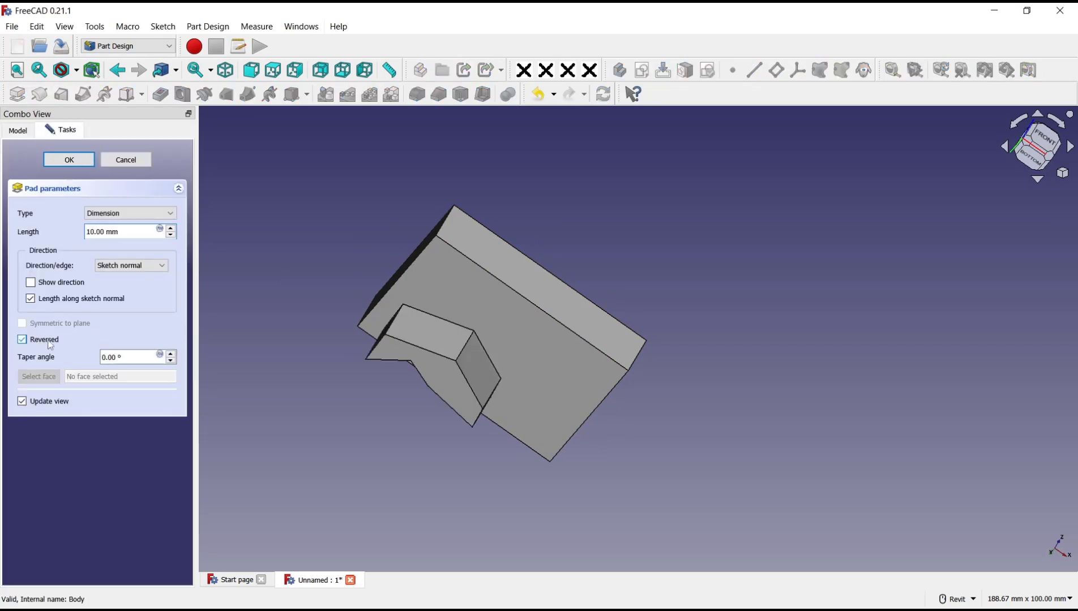
click(69, 160)
mouse_move(405, 320)
shift+middle_down()
mouse_move(649, 268)
mouse_move(751, 289)
mouse_move(510, 238)
mouse_move(691, 332)
mouse_move(583, 284)
mouse_move(582, 318)
mouse_move(548, 306)
mouse_move(567, 265)
mouse_move(549, 289)
mouse_move(558, 243)
mouse_move(621, 283)
mouse_move(489, 281)
mouse_move(530, 284)
mouse_move(607, 257)
shift+middle_up()
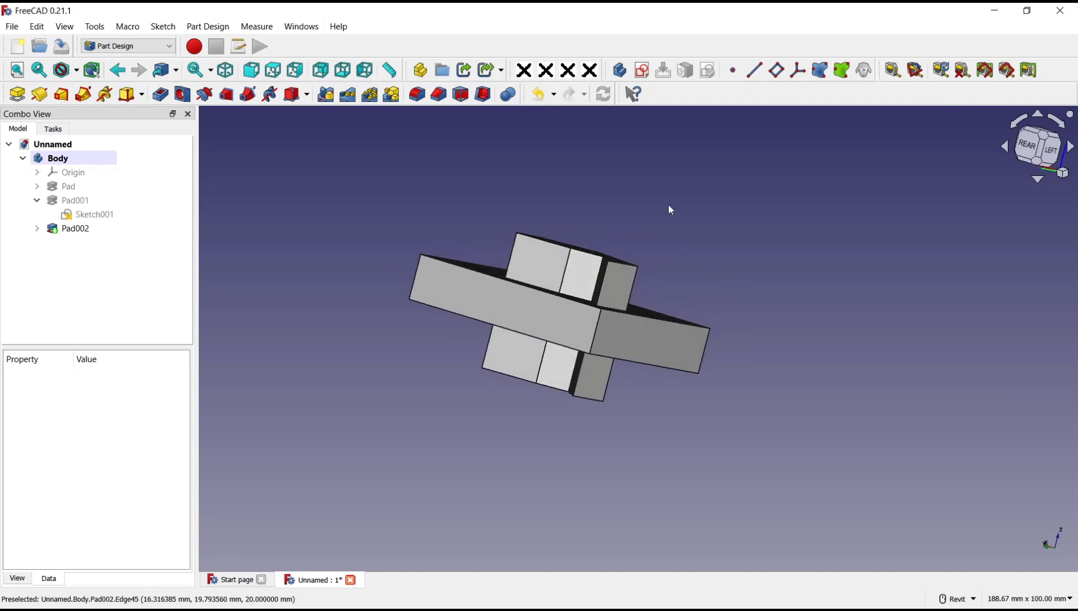